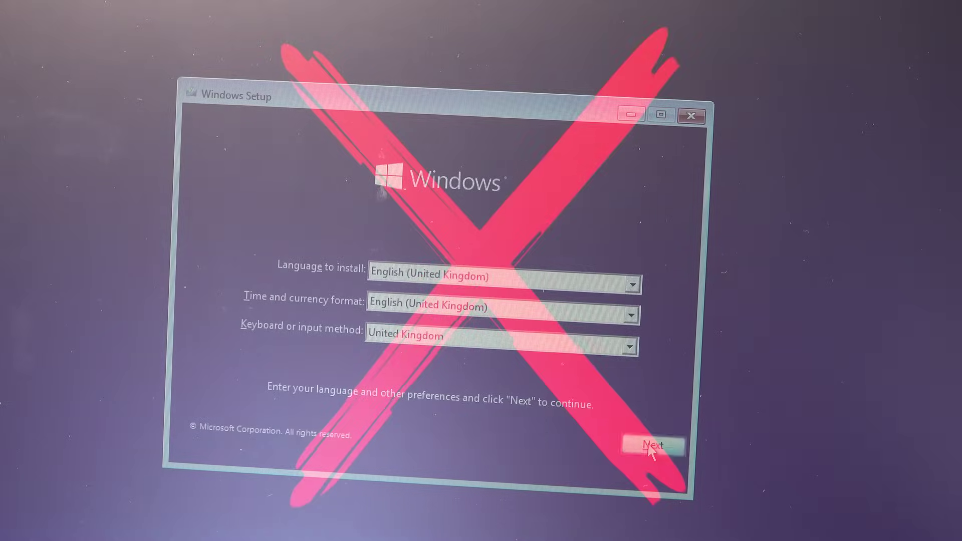
- Move past the language and region settings in Windows Setup
{"action": "left_click", "coordinate": [648, 447]}
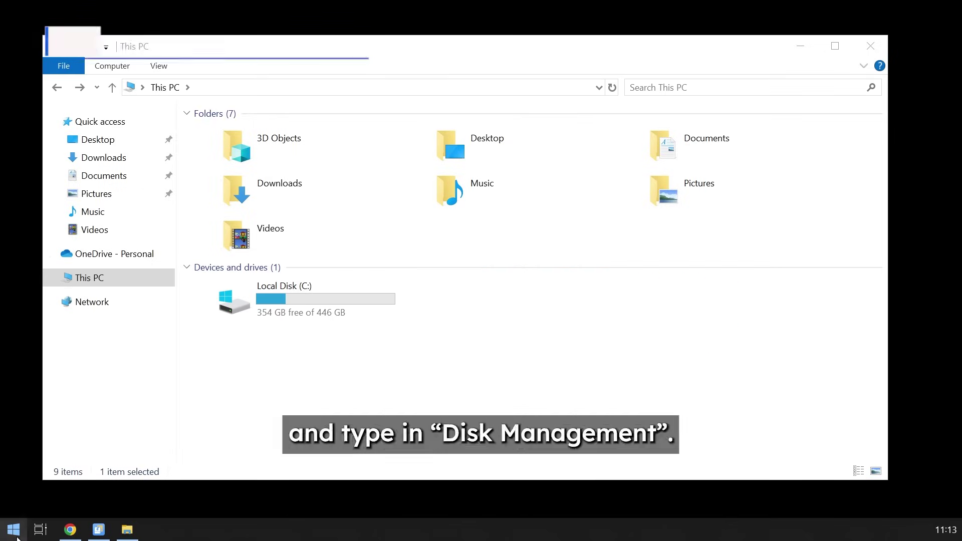
- Search the Start menu for 'disk management'
{"action": "left_click", "coordinate": [17, 539]}
{"action": "type", "text": "disk management"}
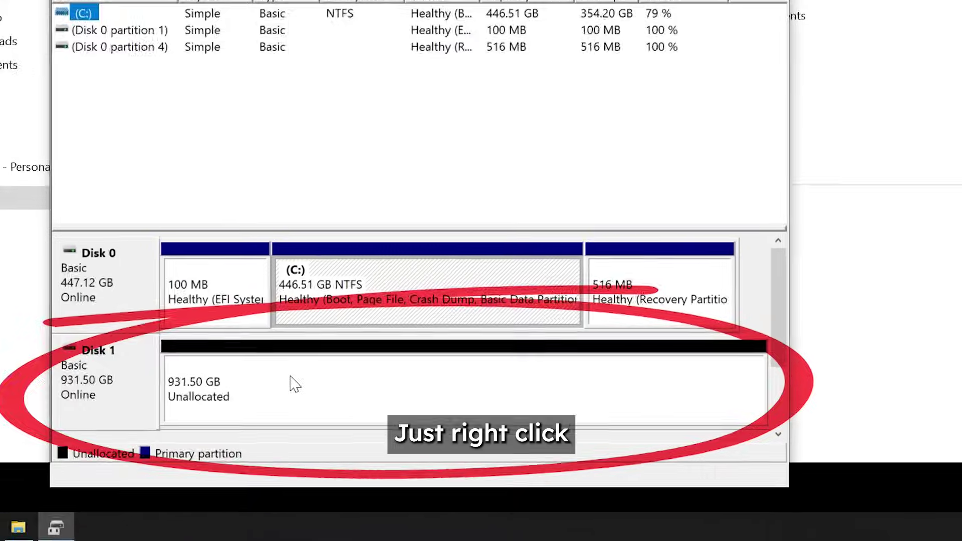
- Create a new simple volume on Disk 1 at the full 953852 MB with drive letter D
{"action": "right_click", "coordinate": [336, 415]}
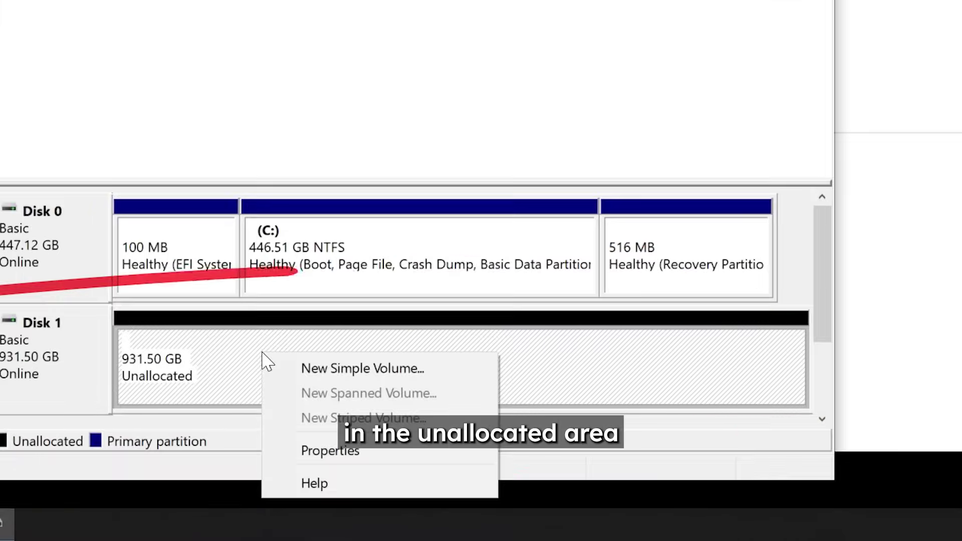
{"action": "left_click", "coordinate": [462, 373]}
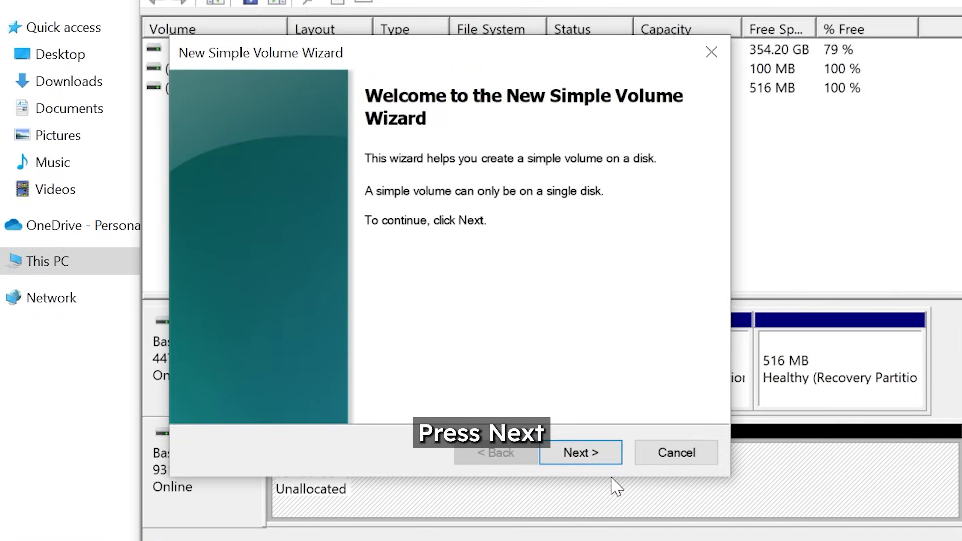
{"action": "left_click", "coordinate": [604, 454]}
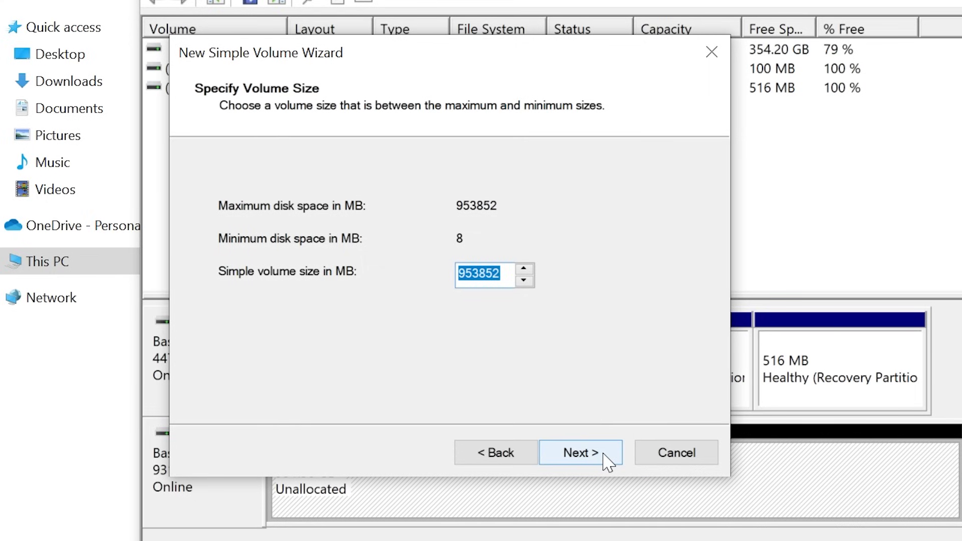
{"action": "left_click", "coordinate": [582, 453]}
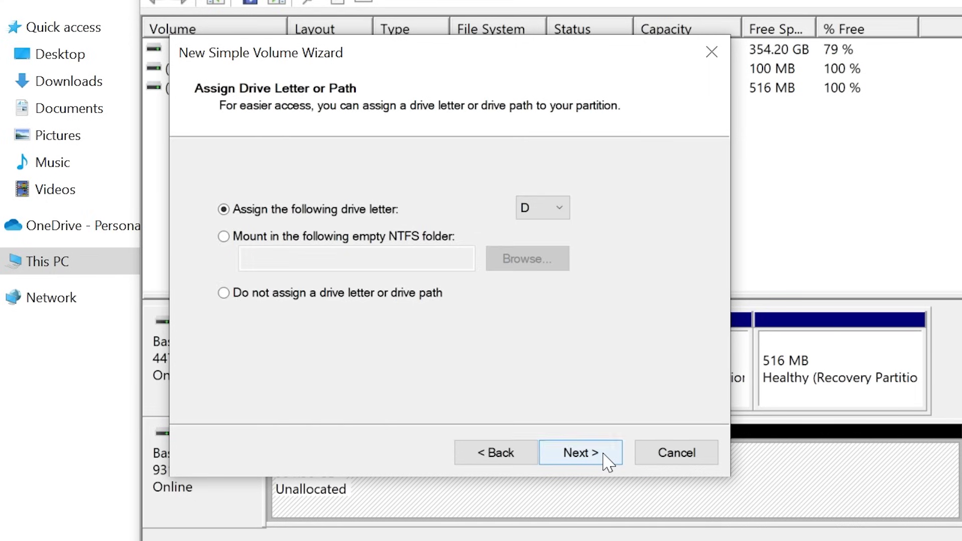
{"action": "left_click", "coordinate": [569, 209]}
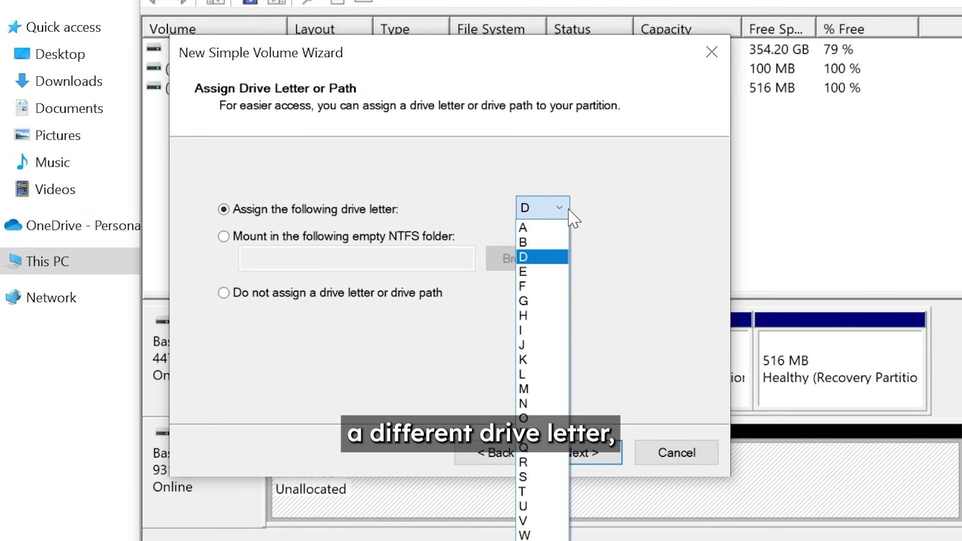
{"action": "left_click", "coordinate": [569, 210]}
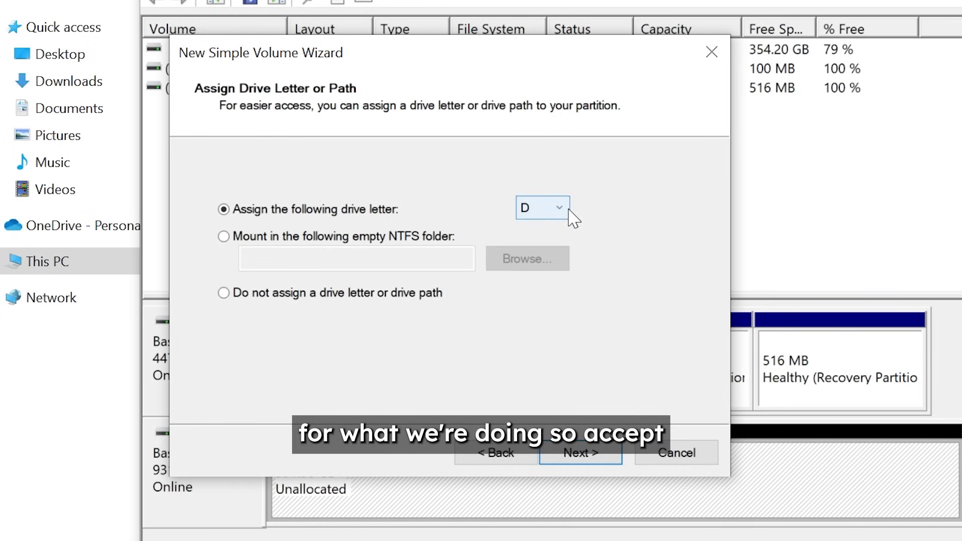
{"action": "left_click", "coordinate": [606, 457]}
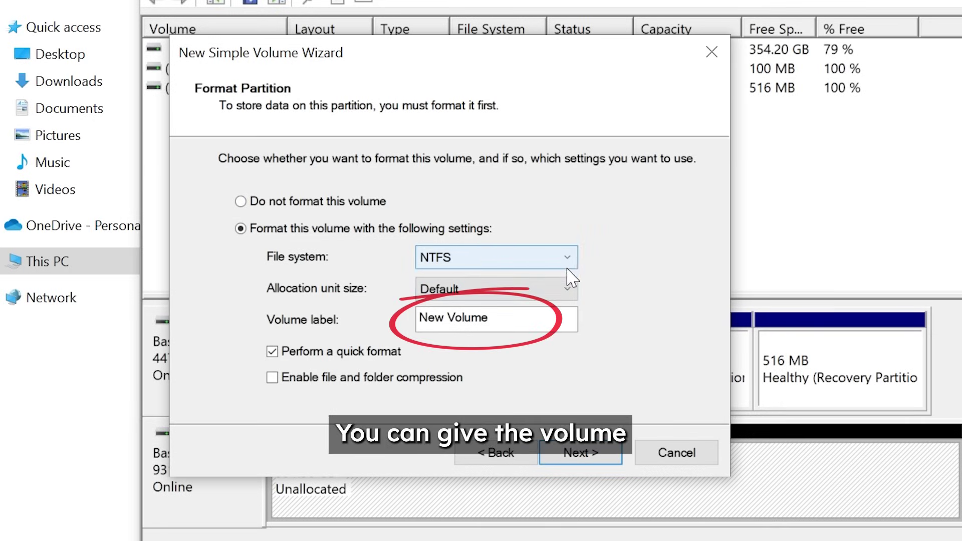
- Label the volume 'My New SSD' and finish the wizard to format it
{"action": "key", "text": "BackSpace"}
{"action": "key", "text": "BackSpace"}
{"action": "key", "text": "BackSpace"}
{"action": "key", "text": "BackSpace"}
{"action": "key", "text": "BackSpace"}
{"action": "key", "text": "BackSpace"}
{"action": "key", "text": "BackSpace"}
{"action": "key", "text": "BackSpace"}
{"action": "key", "text": "BackSpace"}
{"action": "key", "text": "BackSpace"}
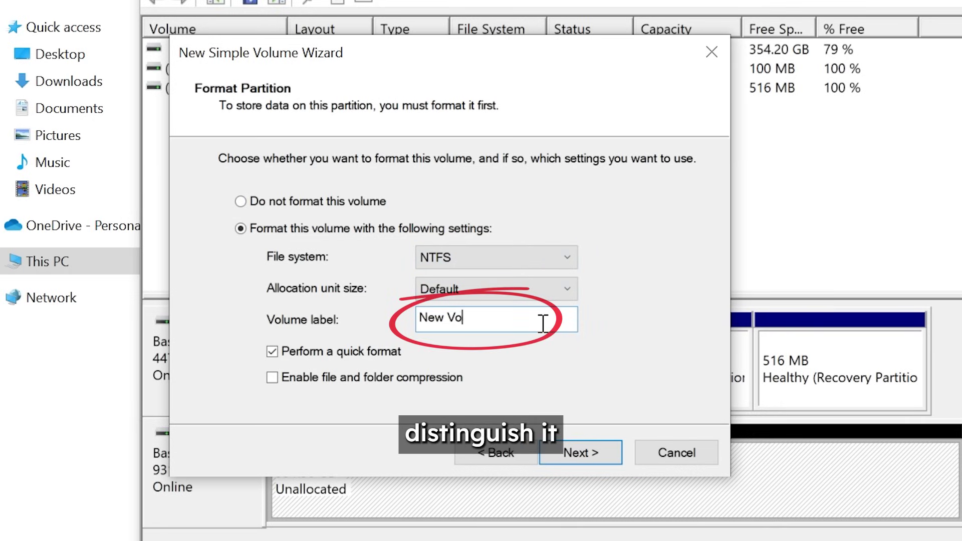
{"action": "type", "text": "My New SSD"}
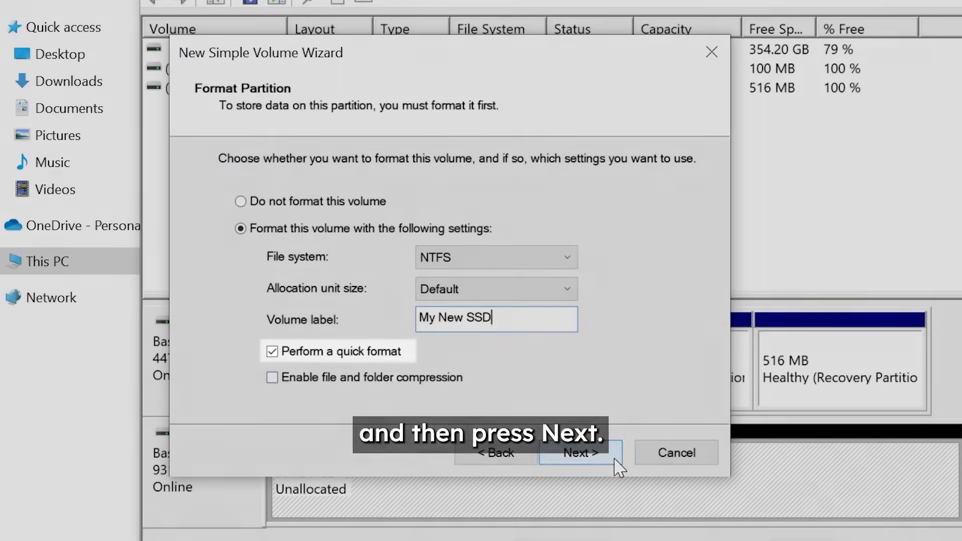
{"action": "left_click", "coordinate": [614, 458]}
{"action": "left_click", "coordinate": [614, 458]}
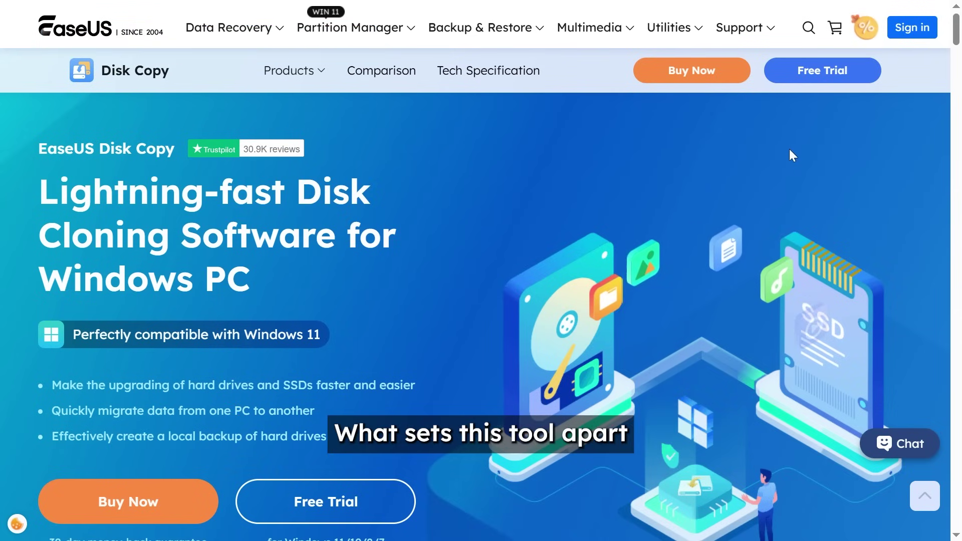
- Download the Disk Copy free trial, dc_portable.exe
{"action": "left_click", "coordinate": [386, 503]}
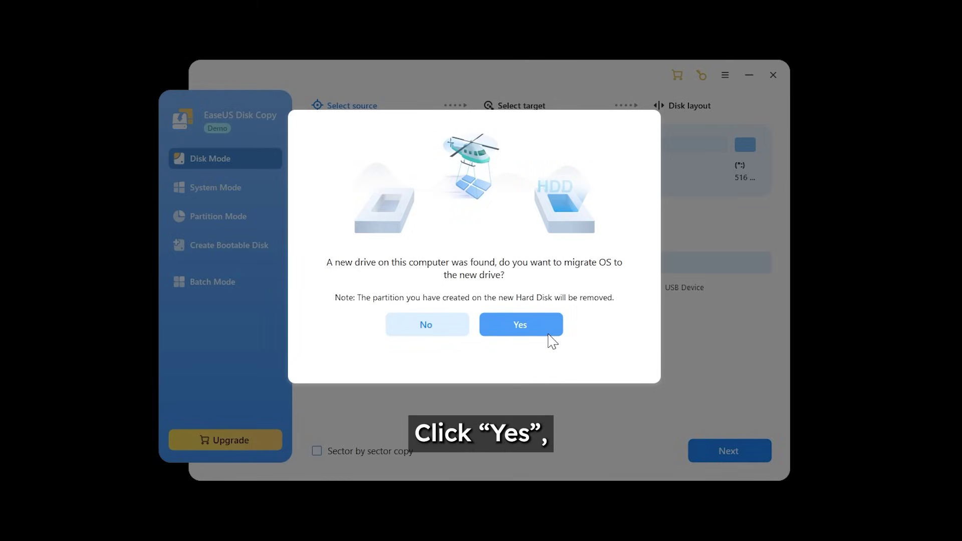
- Agree to migrate the OS from Disk 0 onto the new Disk 1
{"action": "left_click", "coordinate": [548, 330]}
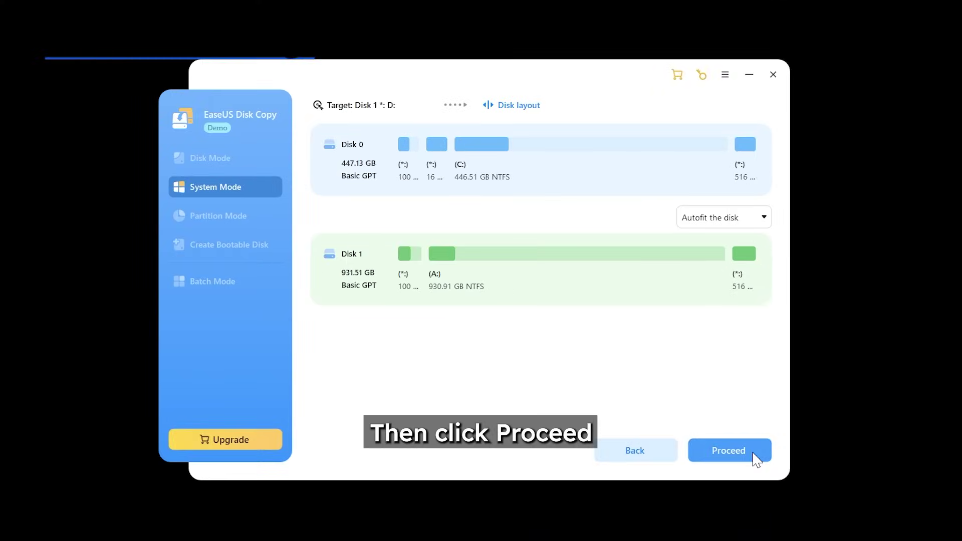
- Start cloning with the planned layout, confirming that the target disk will be erased
{"action": "left_click", "coordinate": [622, 537]}
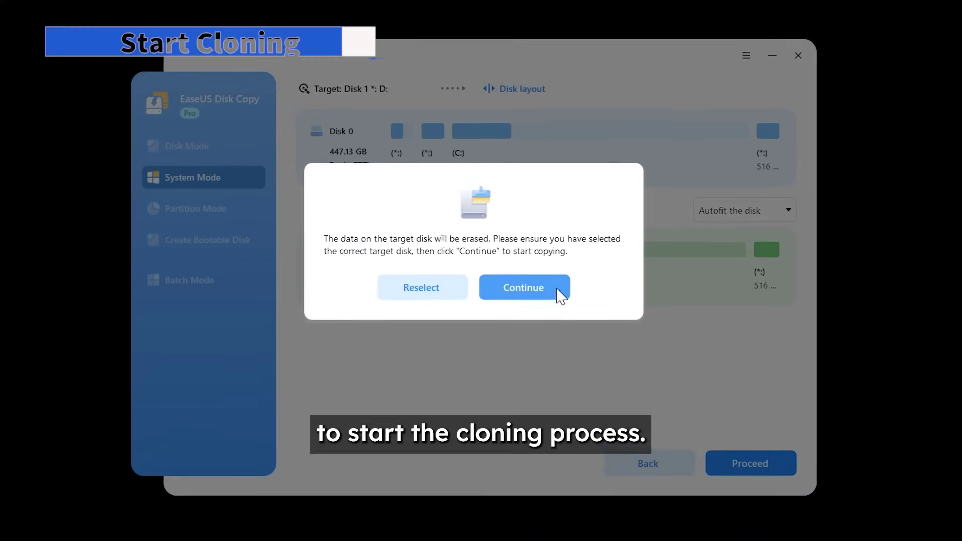
{"action": "left_click", "coordinate": [551, 294]}
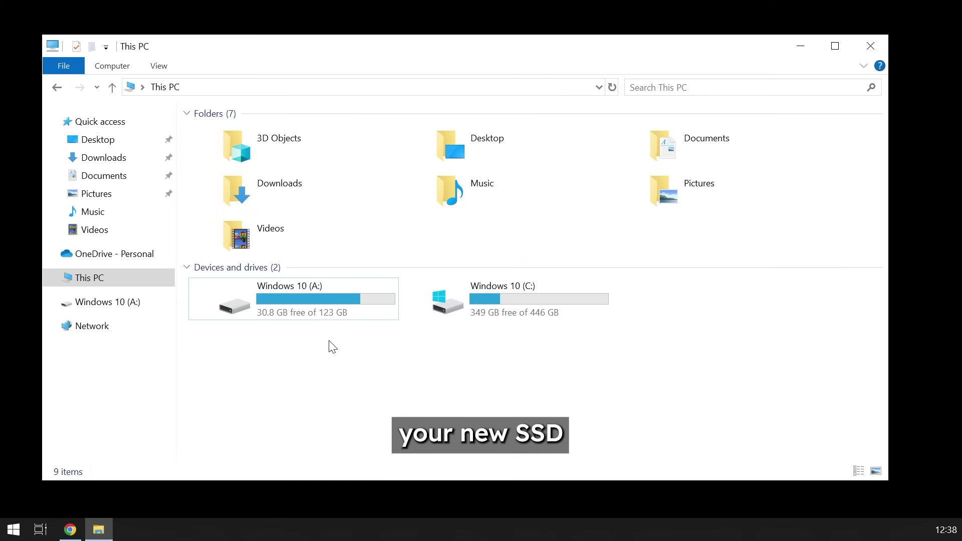
- Inspect the new Windows 10 (A:) drive in This PC
{"action": "mouse_move", "coordinate": [333, 325]}
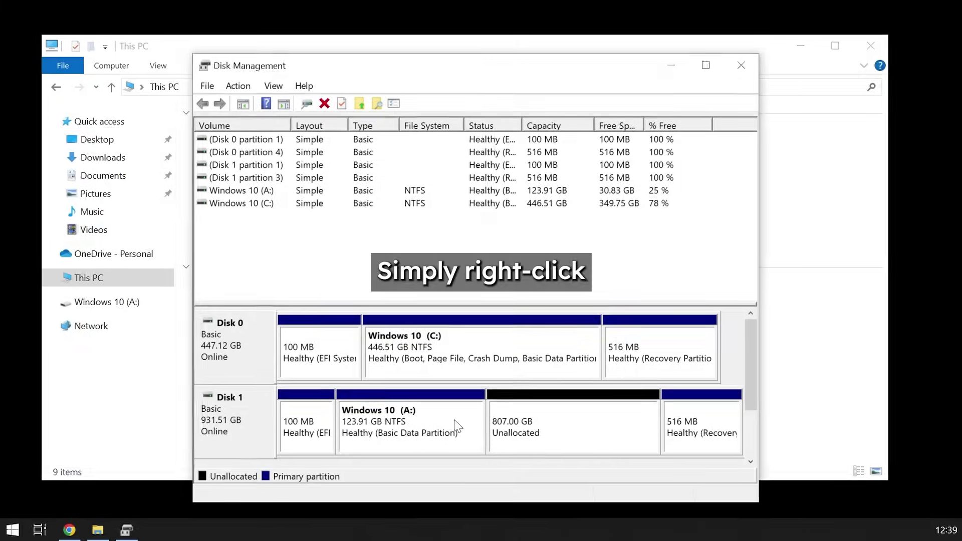
- Extend Windows 10 (A:) with all 826365 MB of free space, reaching 930.91 GB
{"action": "right_click", "coordinate": [456, 425]}
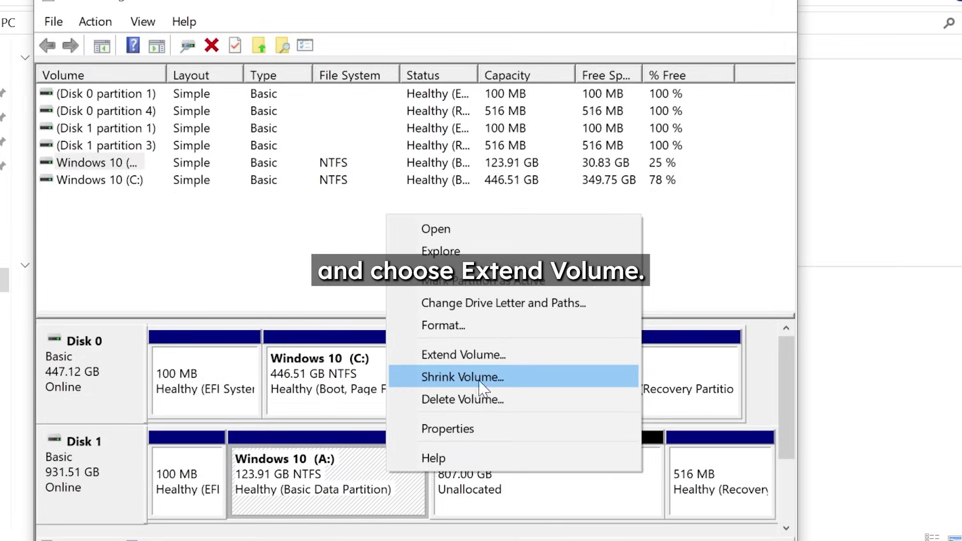
{"action": "left_click", "coordinate": [542, 364]}
{"action": "left_click", "coordinate": [455, 476]}
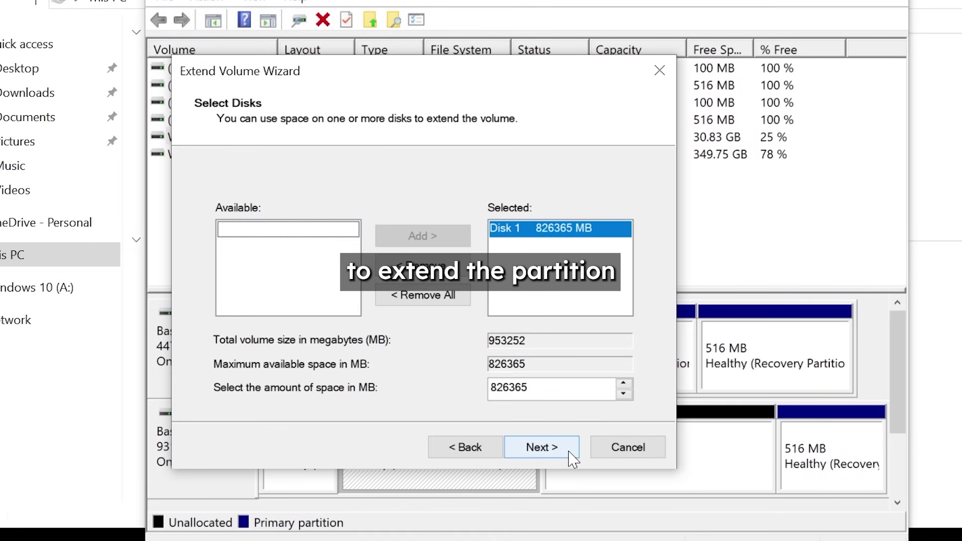
{"action": "left_click", "coordinate": [570, 452]}
{"action": "left_click", "coordinate": [567, 450]}
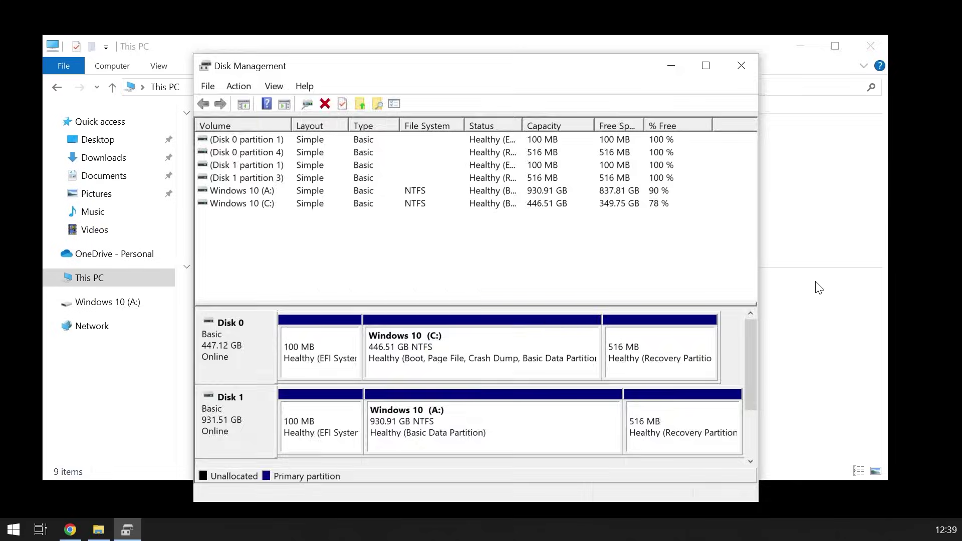
{"action": "left_click", "coordinate": [818, 286]}
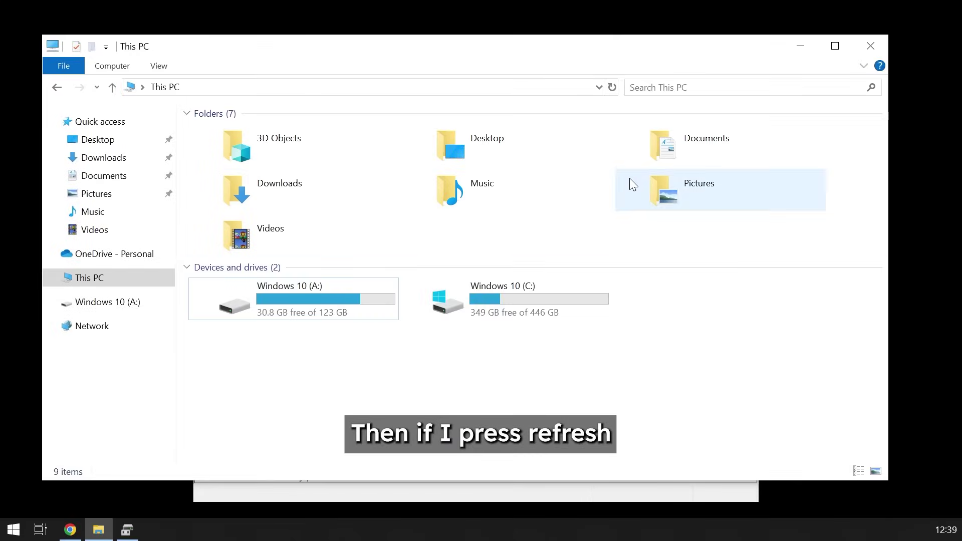
- Refresh This PC so A: shows 837 GB free of 930 GB
{"action": "left_click", "coordinate": [612, 88]}
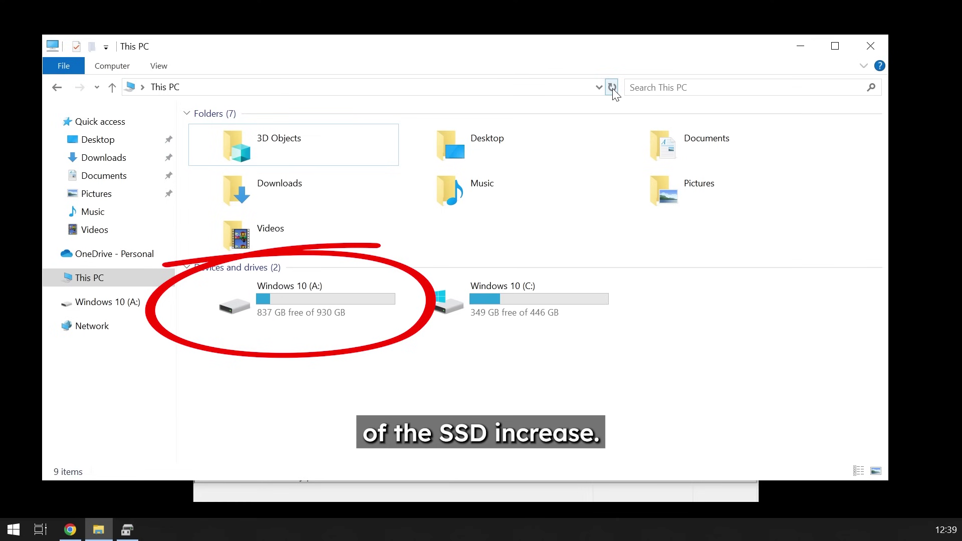